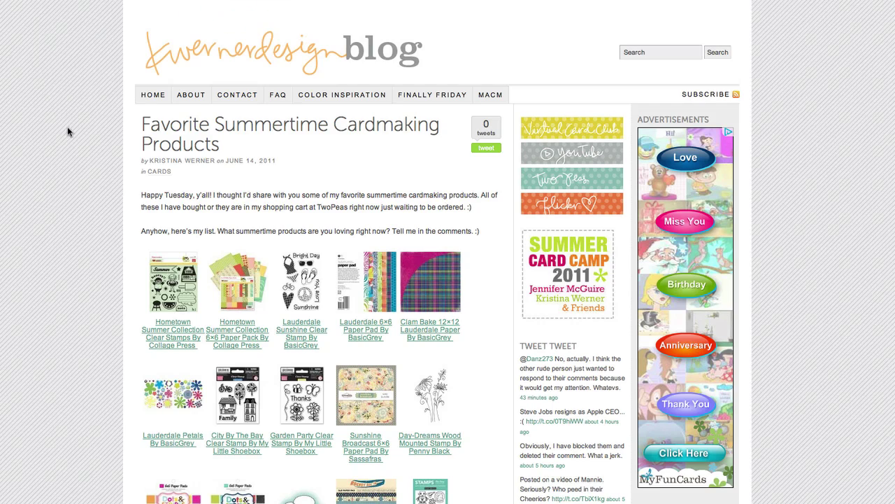
Look through the linked product thumbnails in the "Favorite Summertime Cardmaking Products" blog post.
{"action": "scroll", "coordinate": [65, 129], "scroll_direction": "down", "scroll_amount": 3}
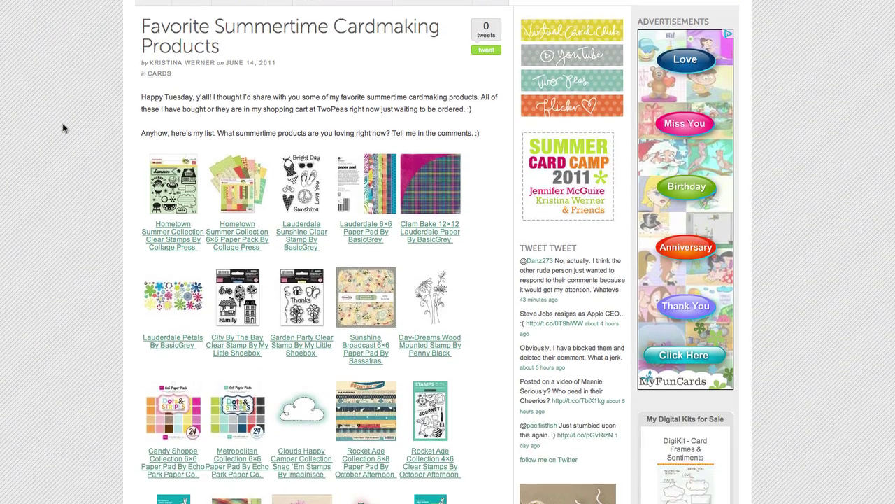
{"action": "scroll", "coordinate": [63, 128], "scroll_direction": "down", "scroll_amount": 1}
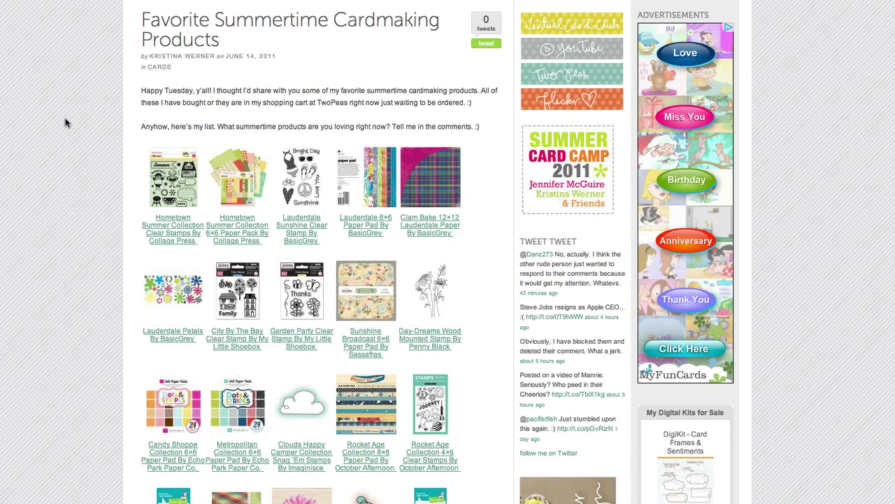
{"action": "scroll", "coordinate": [65, 123], "scroll_direction": "down", "scroll_amount": 2}
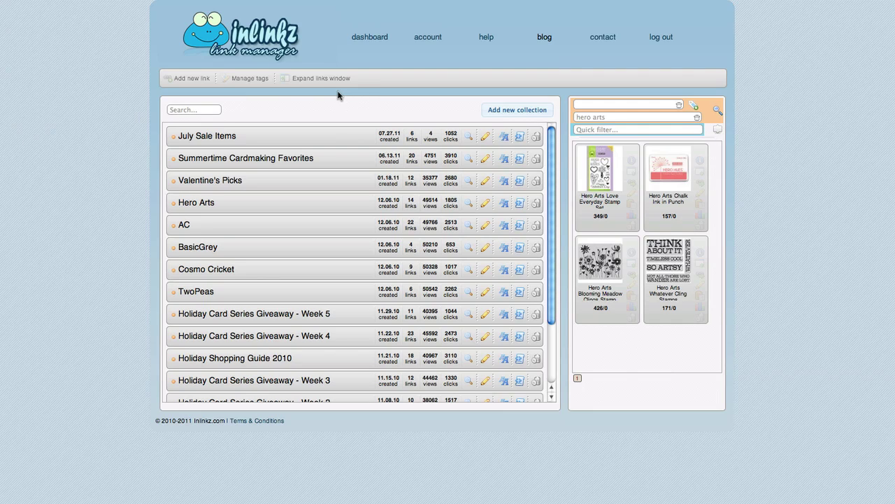
Start a new link collection, using "CHA Summer Favorites" as both its name and its description.
{"action": "left_click", "coordinate": [525, 111]}
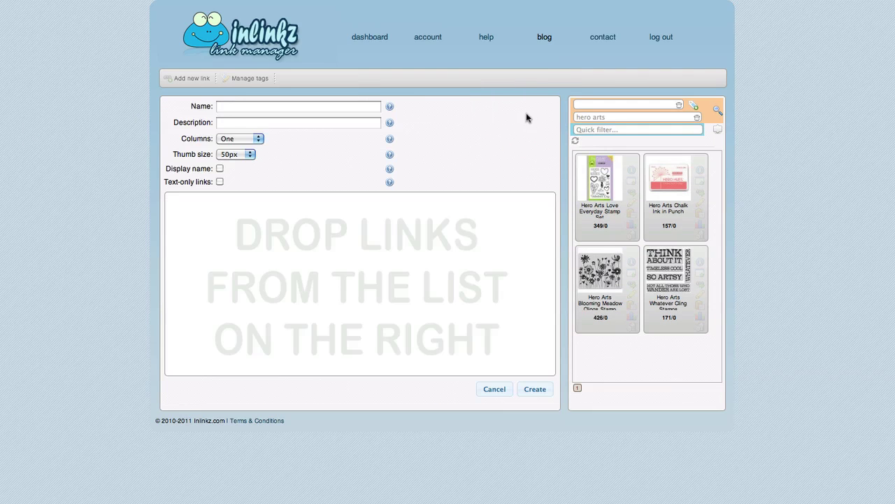
{"action": "left_click", "coordinate": [236, 109]}
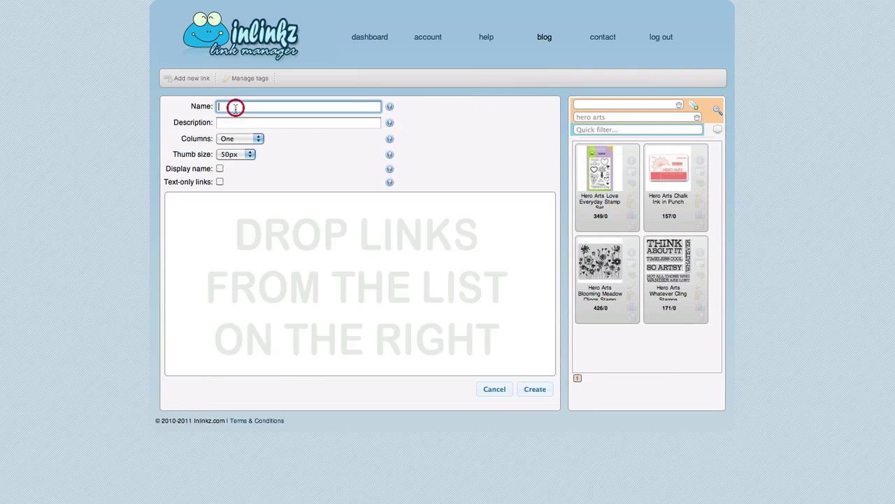
{"action": "type", "text": "CHA Summer Favoriutes"}
{"action": "key", "text": "BackSpace"}
{"action": "key", "text": "BackSpace"}
{"action": "key", "text": "BackSpace"}
{"action": "key", "text": "BackSpace"}
{"action": "type", "text": "tes"}
{"action": "key", "text": "super+a"}
{"action": "key", "text": "super+c"}
{"action": "left_click", "coordinate": [221, 123]}
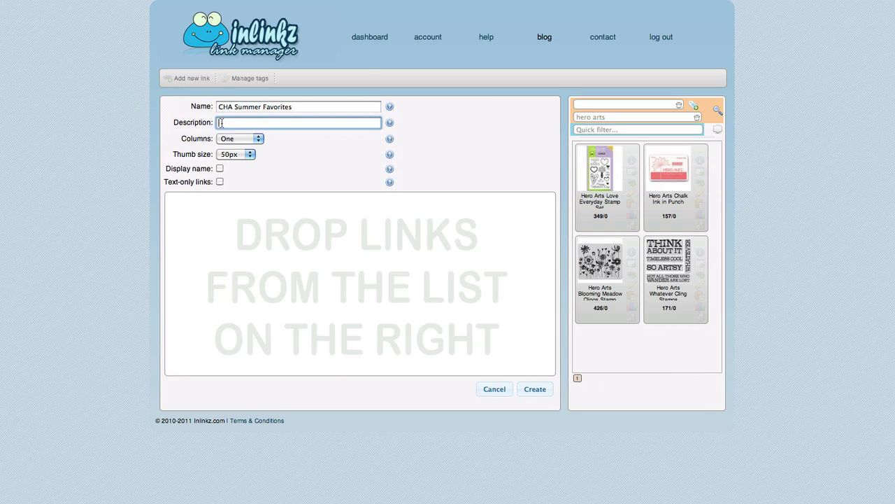
{"action": "key", "text": "super+v"}
Set the collection to five columns with 100px thumbnails and enable the display of link names.
{"action": "left_click", "coordinate": [231, 143]}
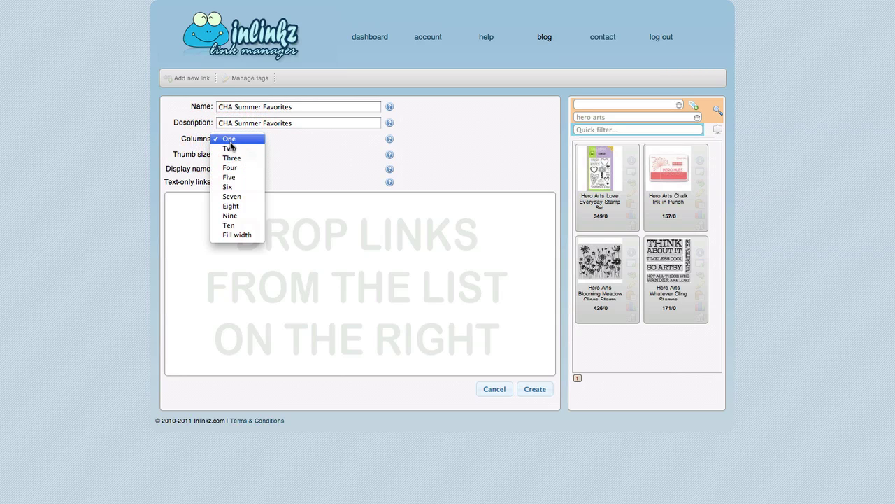
{"action": "left_click", "coordinate": [236, 177]}
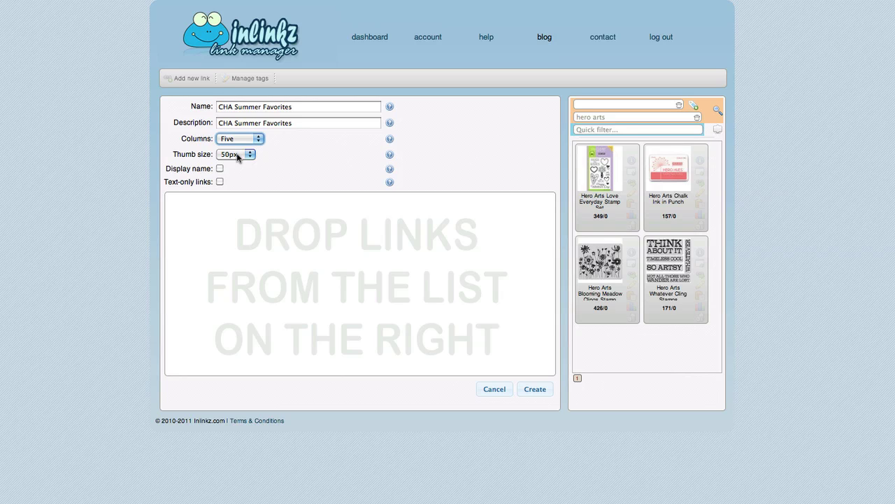
{"action": "left_click", "coordinate": [237, 157]}
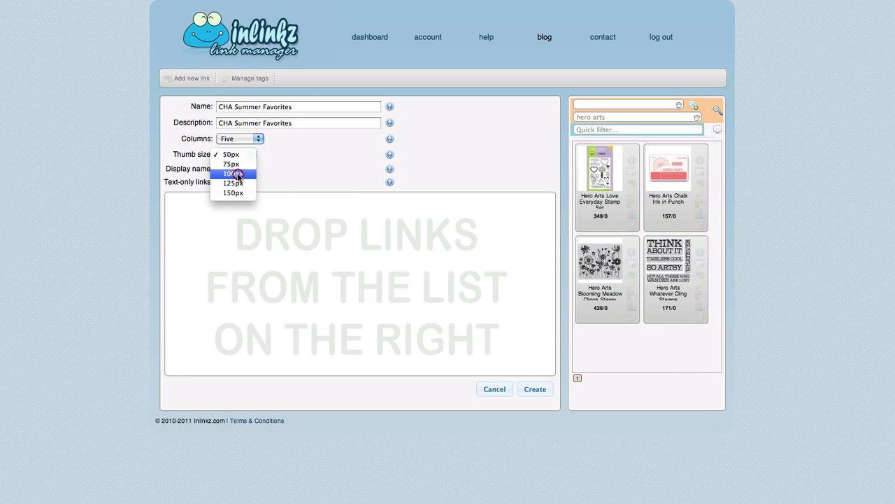
{"action": "left_click", "coordinate": [234, 175]}
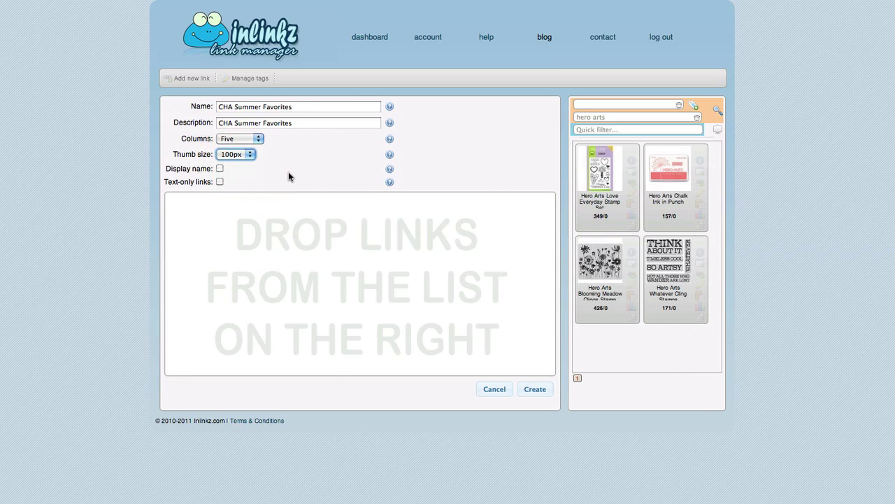
{"action": "left_click", "coordinate": [219, 169]}
Clear the "hero arts" link search and add the Fluid Chalk Ink, VersaMark, Silhouettes Clear Stamps and both Authentique 6x6 pads to the collection.
{"action": "triple_click", "coordinate": [623, 117]}
{"action": "key", "text": "BackSpace"}
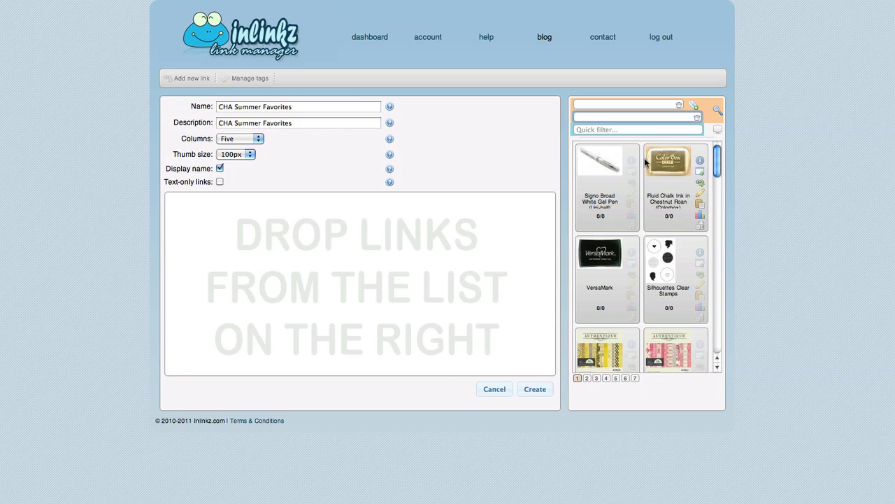
{"action": "left_click_drag", "start_coordinate": [661, 162], "coordinate": [510, 250]}
{"action": "left_click_drag", "start_coordinate": [591, 253], "coordinate": [294, 256]}
{"action": "left_click_drag", "start_coordinate": [668, 262], "coordinate": [388, 266]}
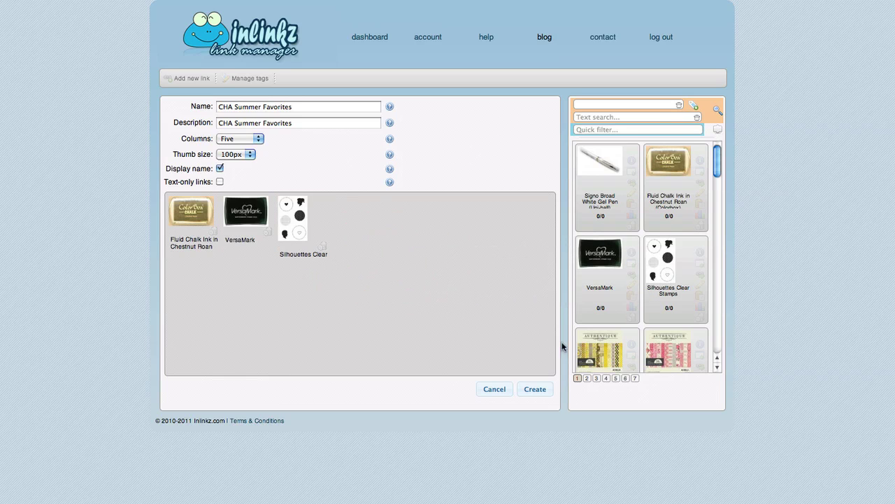
{"action": "left_click_drag", "start_coordinate": [600, 350], "coordinate": [371, 235]}
{"action": "left_click_drag", "start_coordinate": [678, 344], "coordinate": [350, 207]}
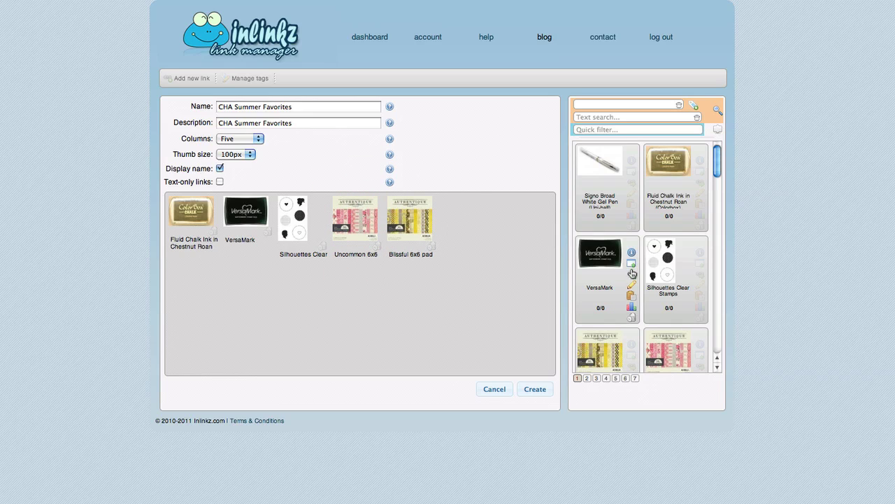
Add the Bo Bunny Noel Dot Paper and the patterned paper listed below Noel Cheer Paper from page 4 of the saved links.
{"action": "left_click", "coordinate": [608, 379]}
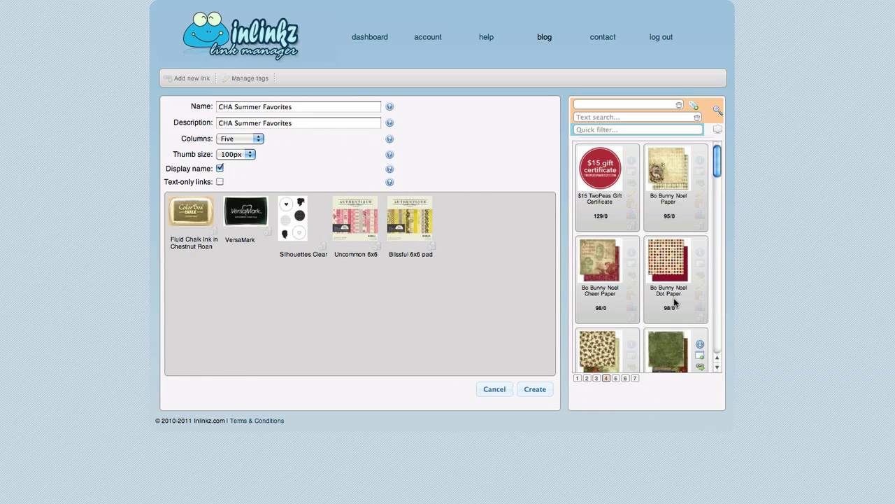
{"action": "left_click_drag", "start_coordinate": [668, 264], "coordinate": [456, 276]}
{"action": "left_click_drag", "start_coordinate": [599, 350], "coordinate": [273, 304]}
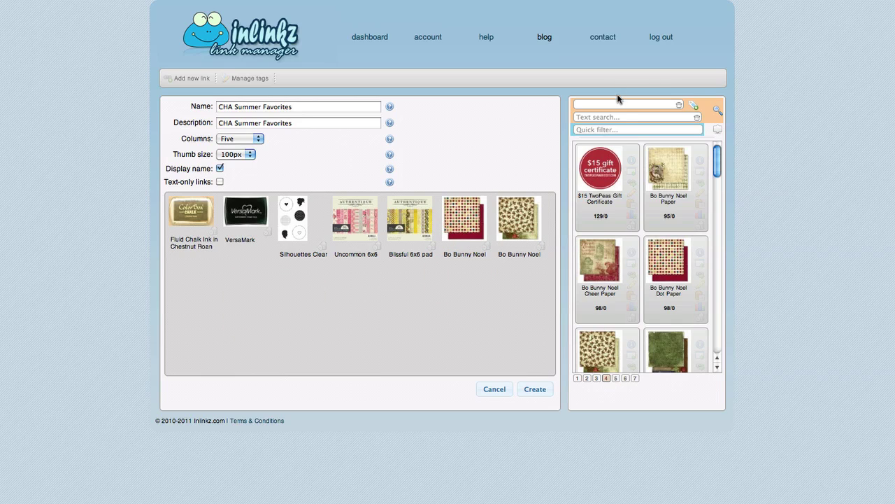
Search the saved links for "lawn fawn" and add the Schoolhouse Backdrops and Bon Voyage clear stamps to the collection.
{"action": "left_click", "coordinate": [625, 118]}
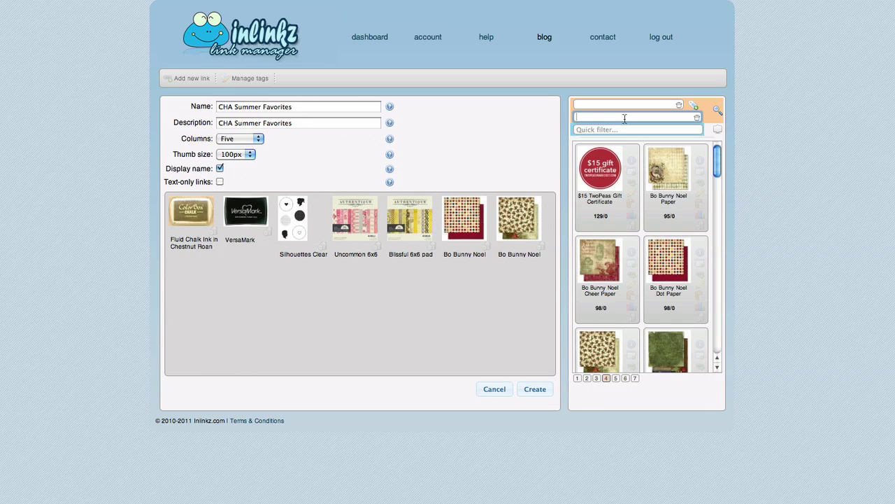
{"action": "type", "text": "lawn fawn"}
{"action": "key", "text": "Return"}
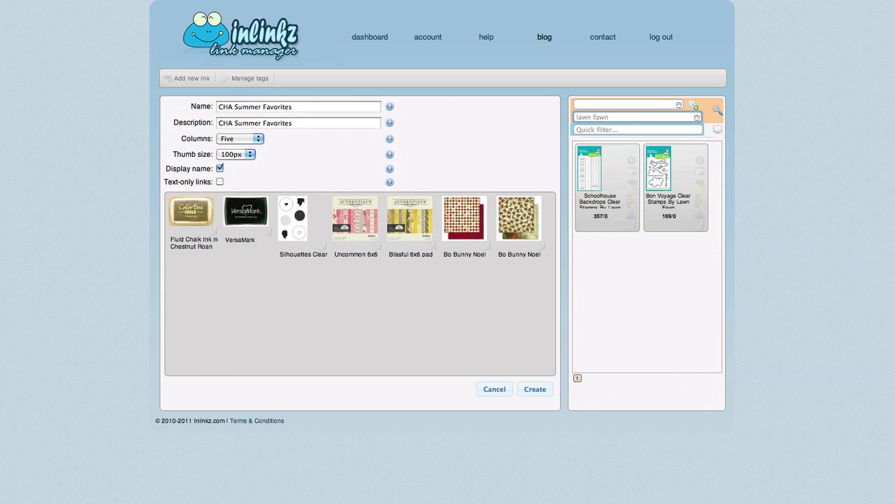
{"action": "left_click_drag", "start_coordinate": [592, 179], "coordinate": [414, 299]}
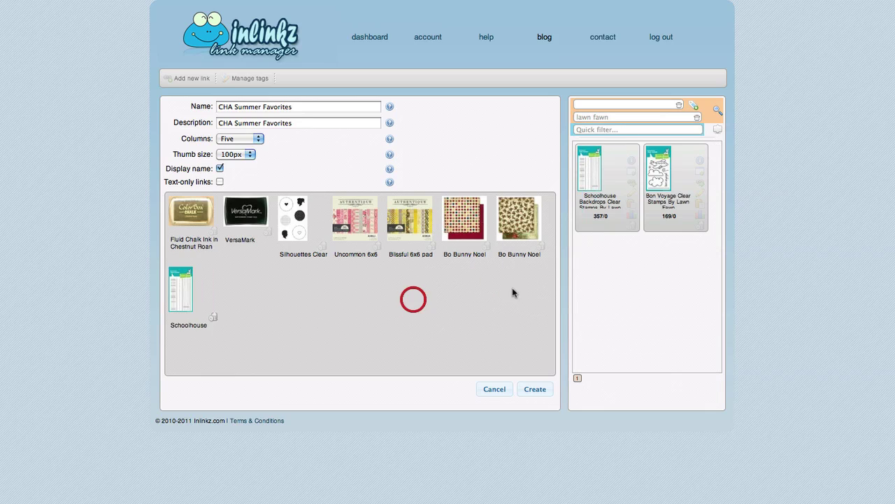
{"action": "left_click_drag", "start_coordinate": [669, 186], "coordinate": [420, 354]}
Search the saved links for "american crafts" and add the Enchanted Papers, Enchanted Blackberry stamps and Wonderland Phrases stamps to the collection.
{"action": "left_click", "coordinate": [521, 112]}
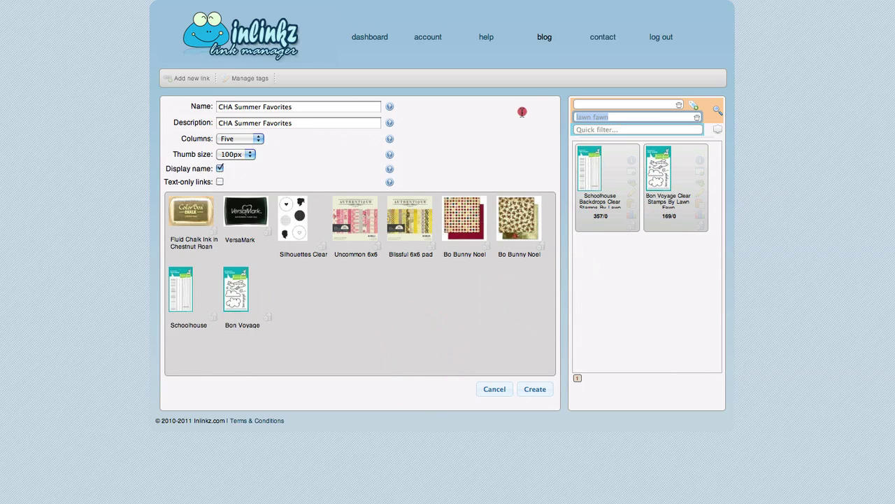
{"action": "type", "text": "american crafs"}
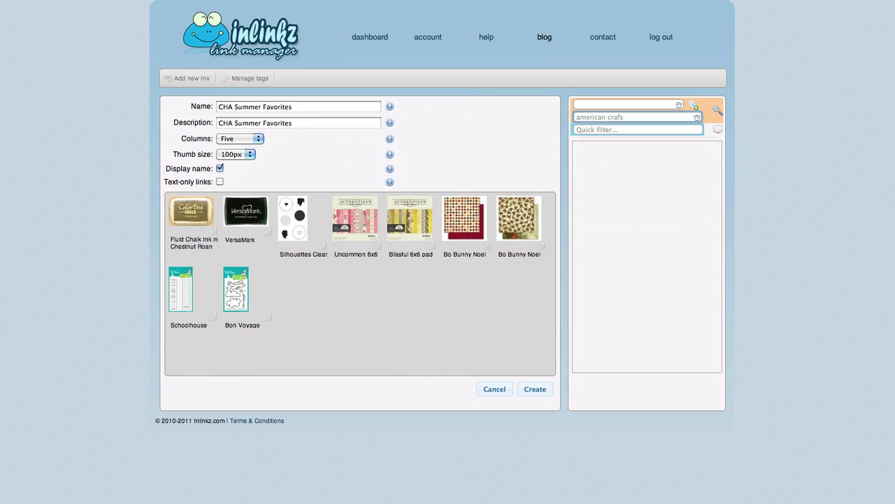
{"action": "left_click", "coordinate": [621, 116]}
{"action": "type", "text": "t"}
{"action": "left_click_drag", "start_coordinate": [629, 155], "coordinate": [454, 314]}
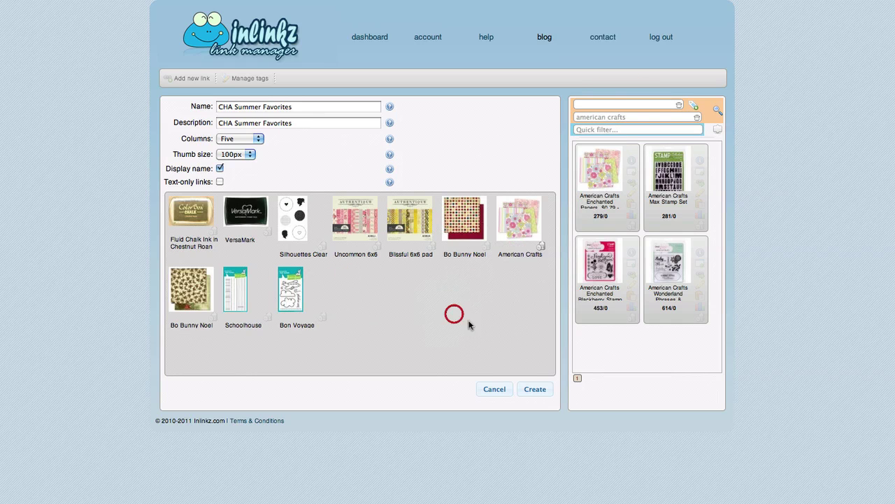
{"action": "left_click_drag", "start_coordinate": [606, 266], "coordinate": [464, 336]}
{"action": "left_click_drag", "start_coordinate": [670, 269], "coordinate": [435, 330]}
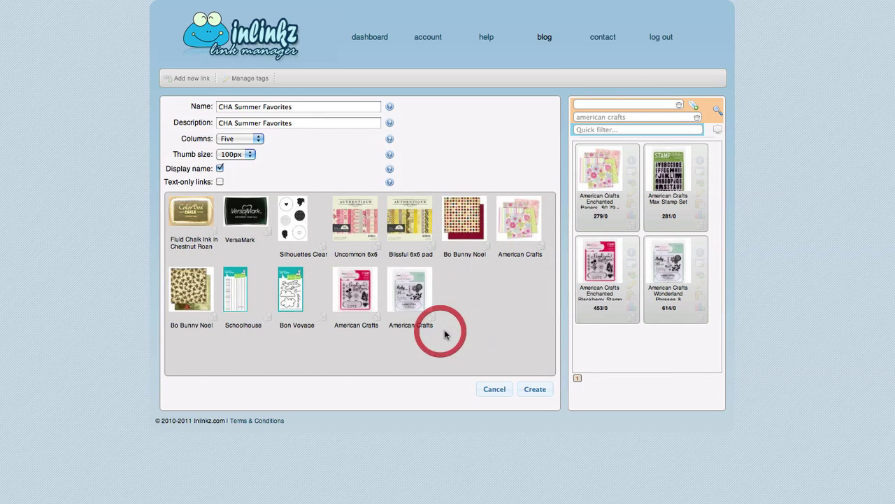
{"action": "mouse_move", "coordinate": [635, 241]}
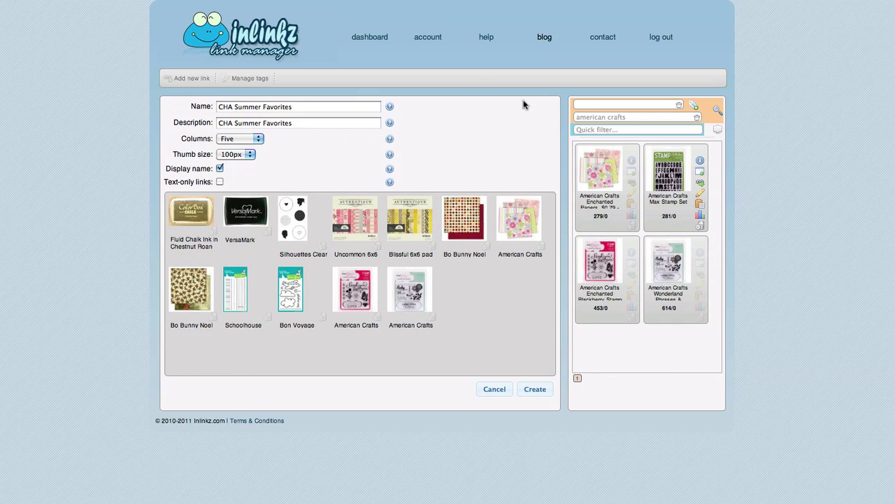
Switch to the Two Peas in a Bucket page for the Alphabet Pattern Cling Stamp and copy its web address.
{"action": "left_click", "coordinate": [299, 1]}
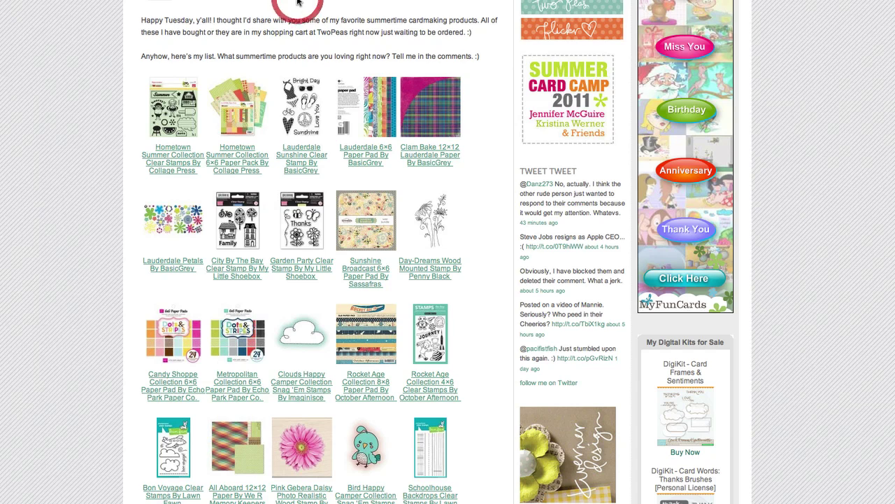
{"action": "left_click", "coordinate": [130, 3]}
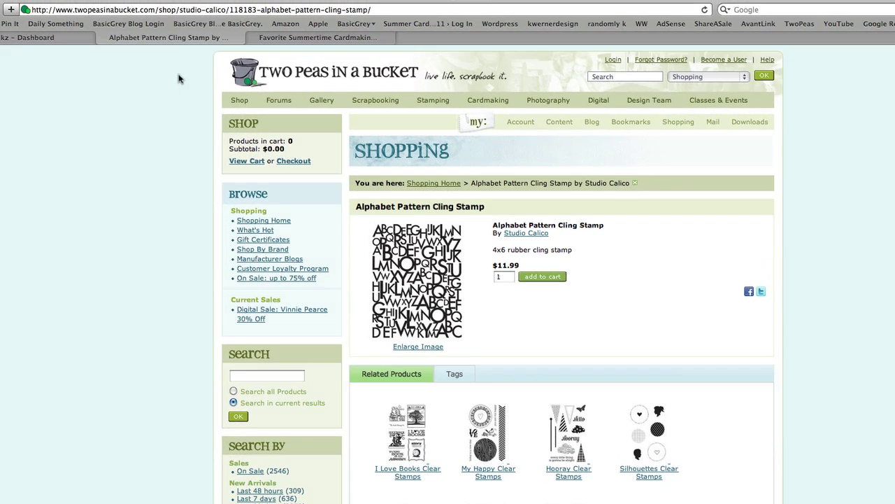
{"action": "left_click", "coordinate": [155, 11]}
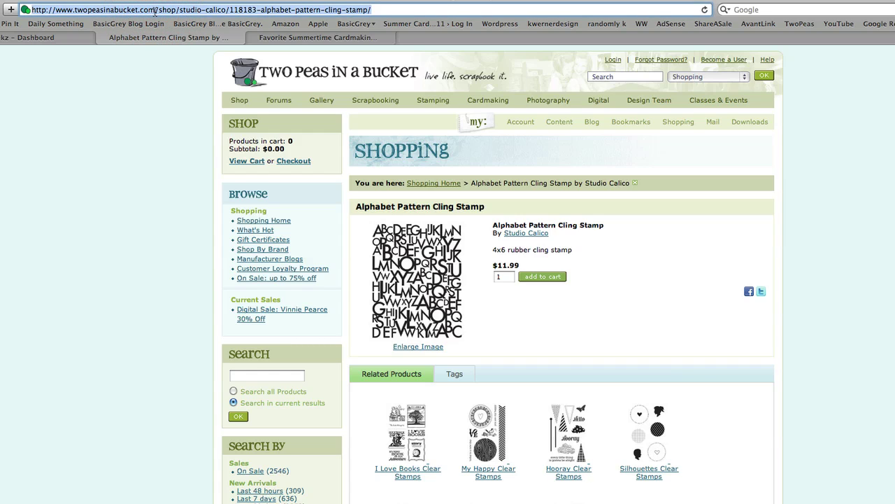
Return to the Inlinkz dashboard and start a new link with the copied Alphabet Pattern Cling Stamp address as its target URL.
{"action": "left_click", "coordinate": [45, 38]}
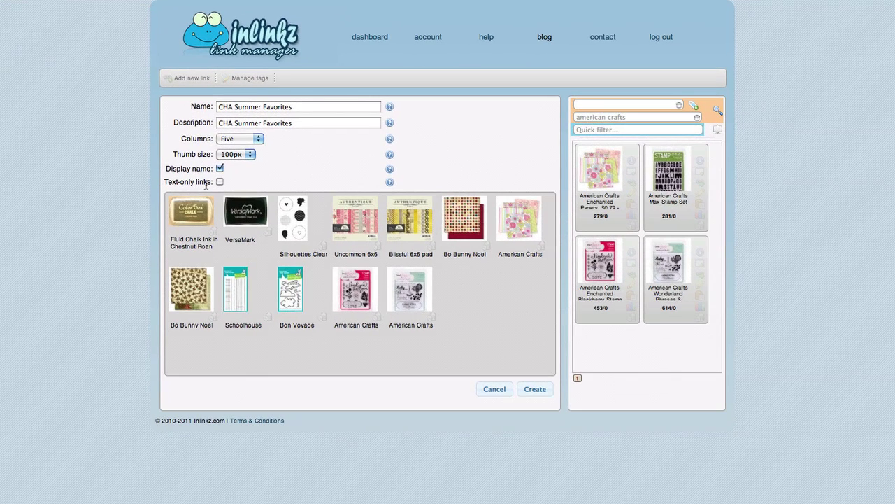
{"action": "left_click", "coordinate": [185, 81]}
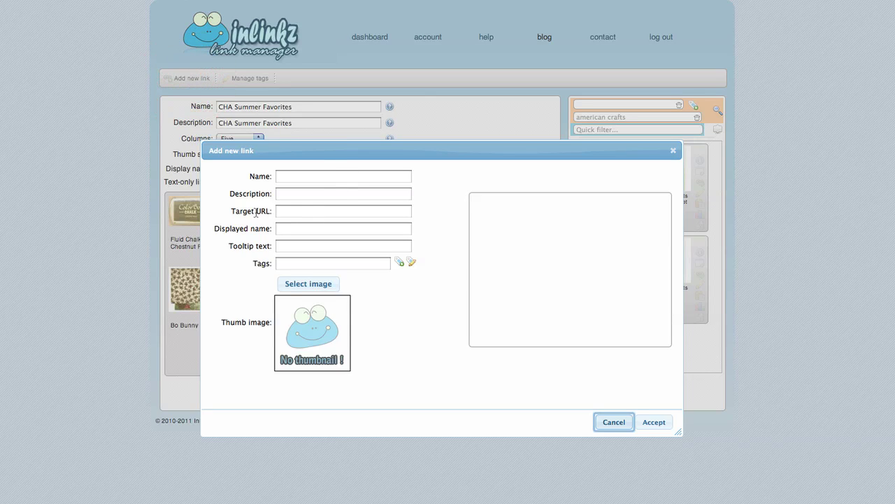
{"action": "left_click", "coordinate": [281, 211]}
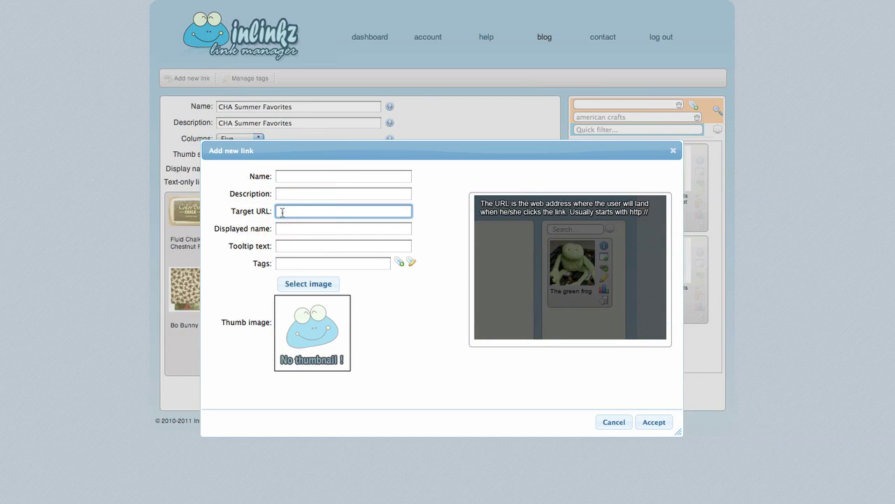
{"action": "key", "text": "ctrl+v"}
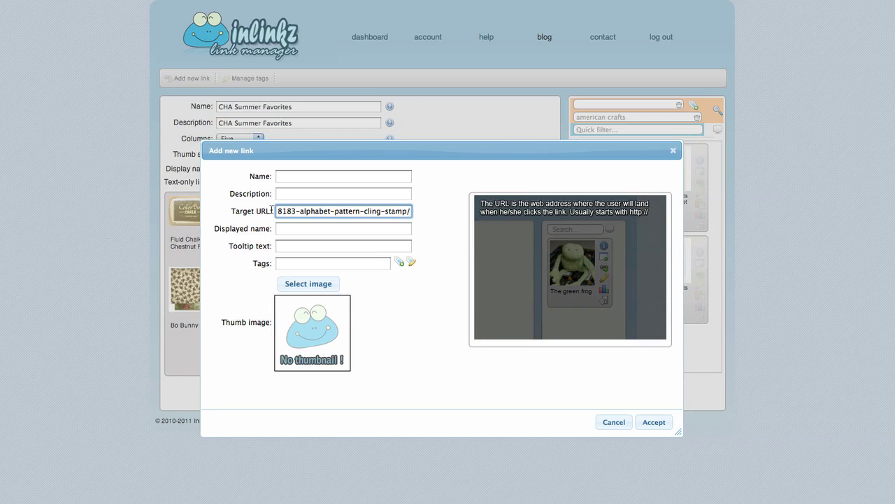
Load the images from the stamp's web page and choose the alphabet pattern picture as the link's thumbnail.
{"action": "left_click", "coordinate": [313, 287]}
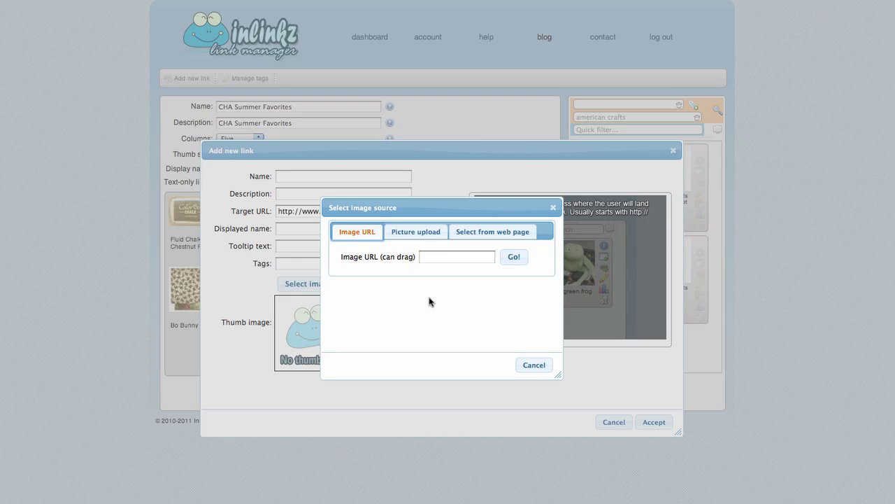
{"action": "left_click", "coordinate": [503, 236]}
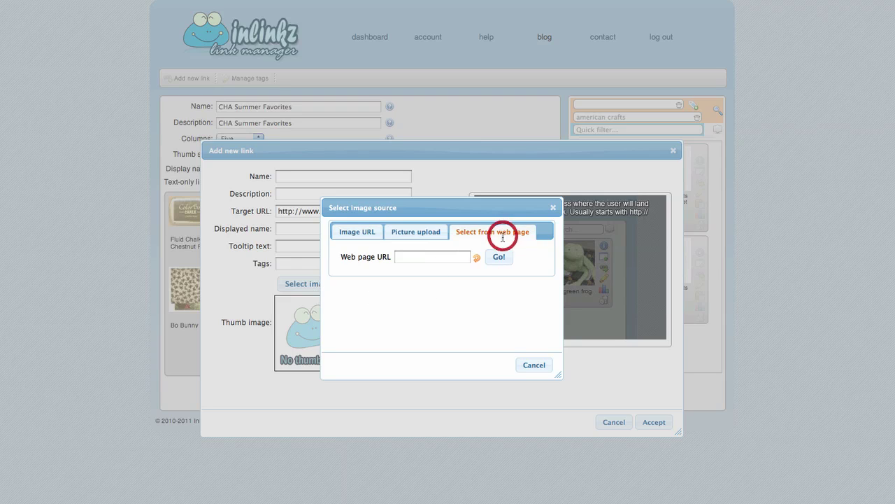
{"action": "left_click", "coordinate": [436, 260]}
{"action": "key", "text": "ctrl+v"}
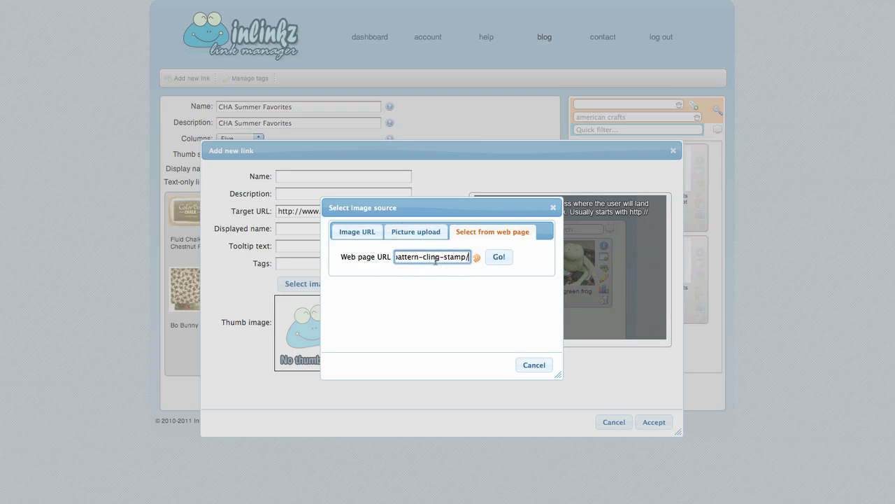
{"action": "left_click", "coordinate": [498, 259]}
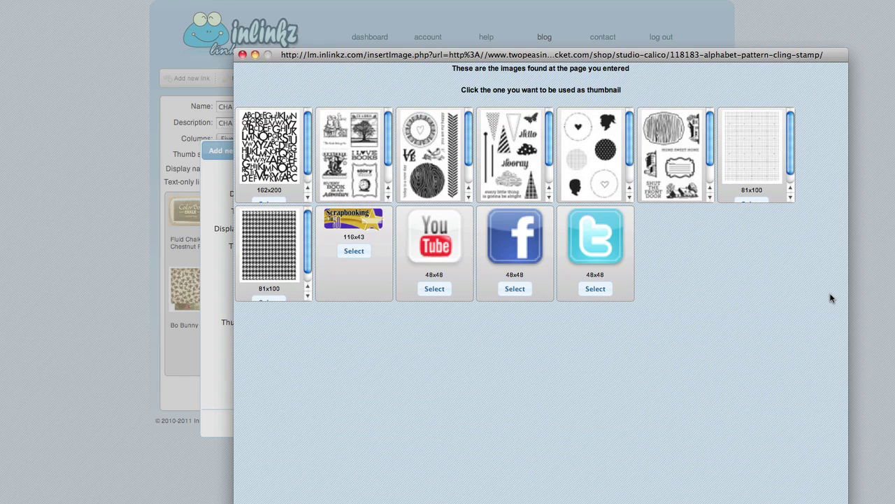
{"action": "left_click_drag", "start_coordinate": [308, 160], "coordinate": [308, 183]}
{"action": "left_click", "coordinate": [270, 194]}
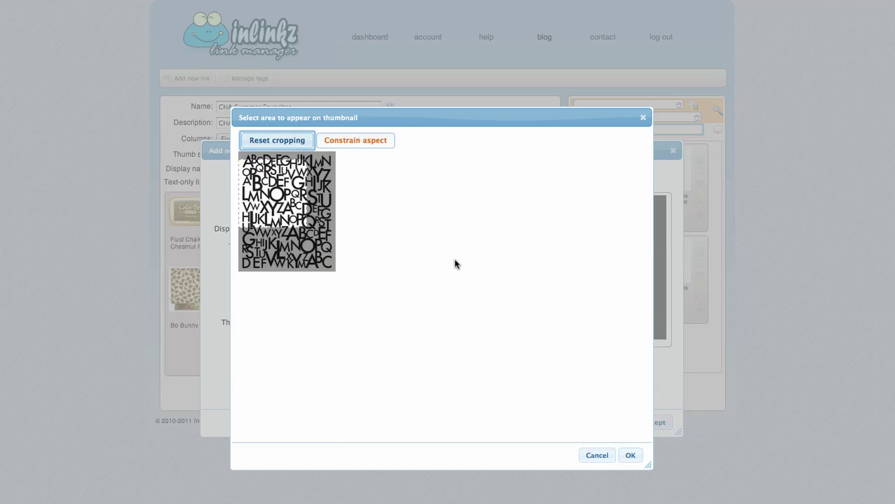
Free the crop from its fixed aspect ratio and extend it to cover the whole alphabet pattern picture as the thumbnail.
{"action": "left_click", "coordinate": [353, 142]}
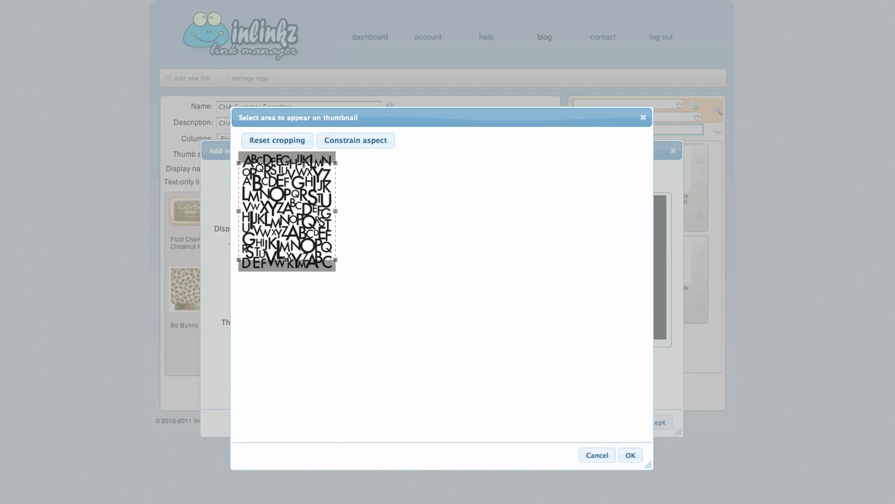
{"action": "left_click_drag", "start_coordinate": [286, 162], "coordinate": [284, 140]}
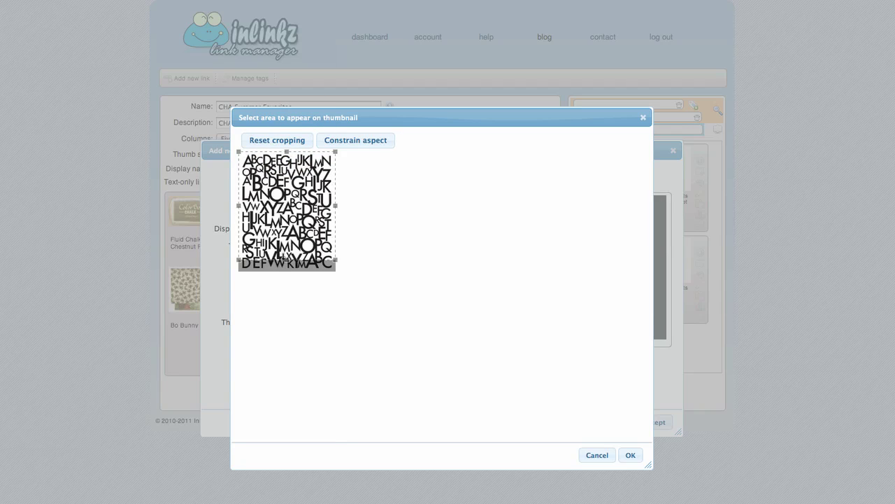
{"action": "left_click_drag", "start_coordinate": [286, 261], "coordinate": [284, 298]}
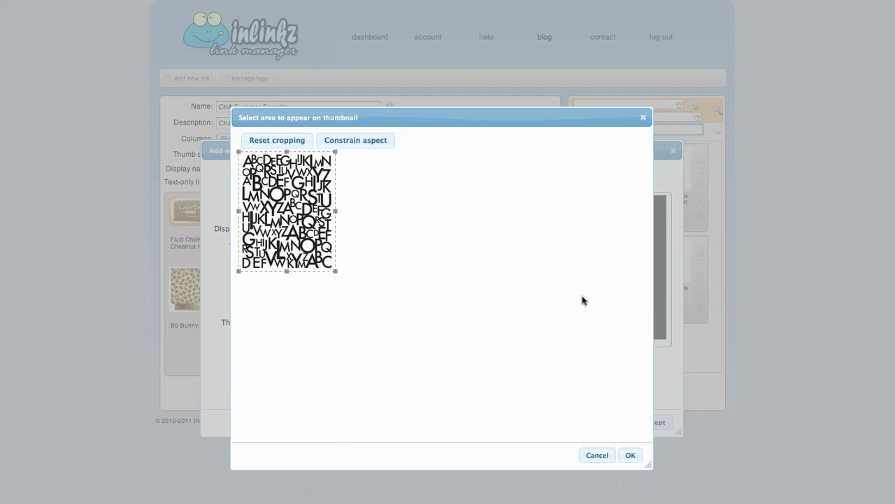
{"action": "left_click", "coordinate": [630, 455]}
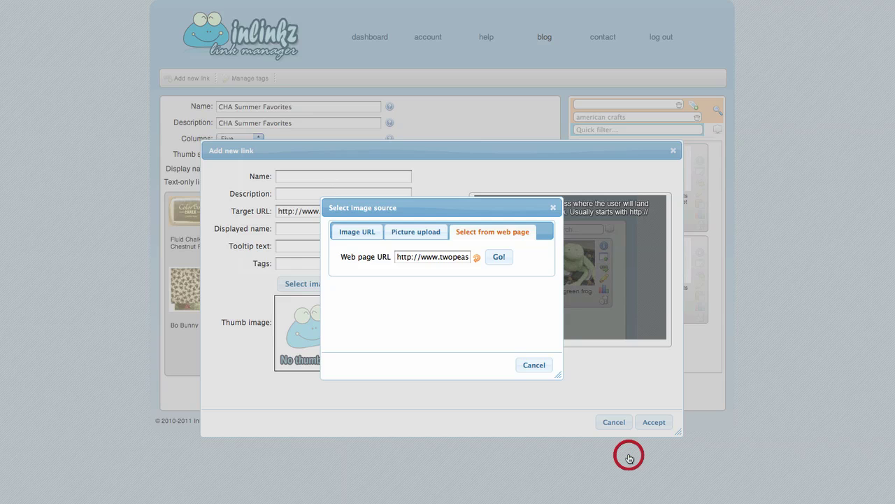
Name the new link "Alphabet Pattern Stamp (Studio Calico)".
{"action": "left_click", "coordinate": [287, 176]}
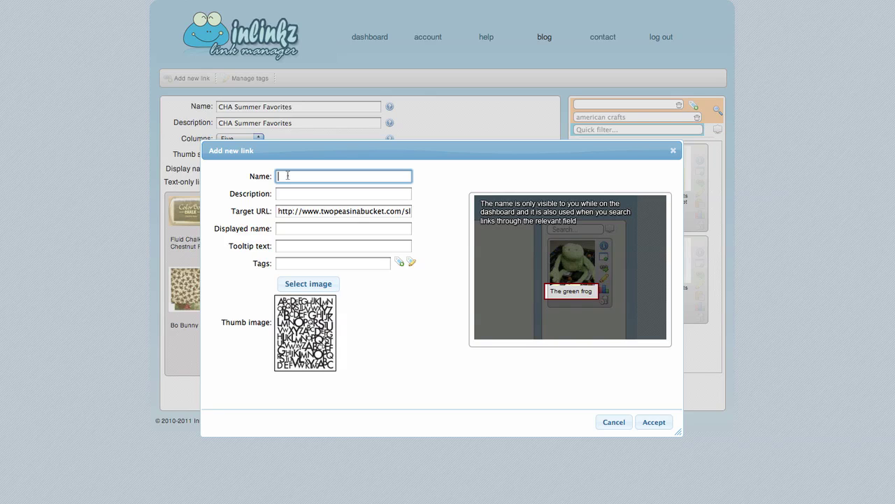
{"action": "type", "text": "Alphabet"}
{"action": "type", "text": " PAttern "}
{"action": "type", "text": "ttern Stamp"}
{"action": "type", "text": " (S"}
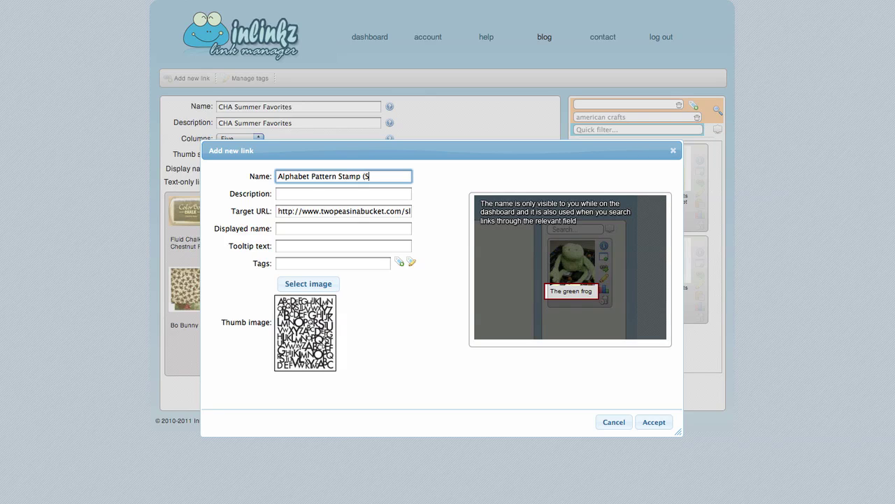
{"action": "type", "text": "tudio Calico)"}
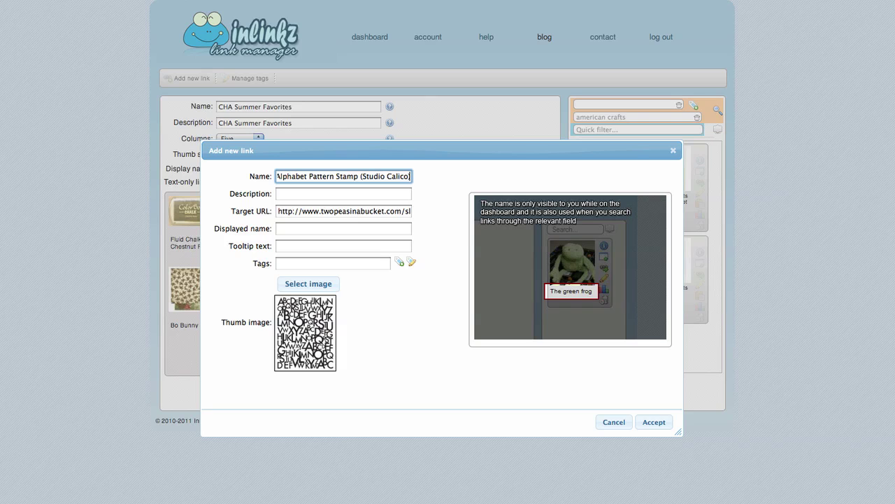
Copy the link's name into its description, displayed name and tooltip text, and save the new link.
{"action": "key", "text": "ctrl+a"}
{"action": "key", "text": "ctrl+c"}
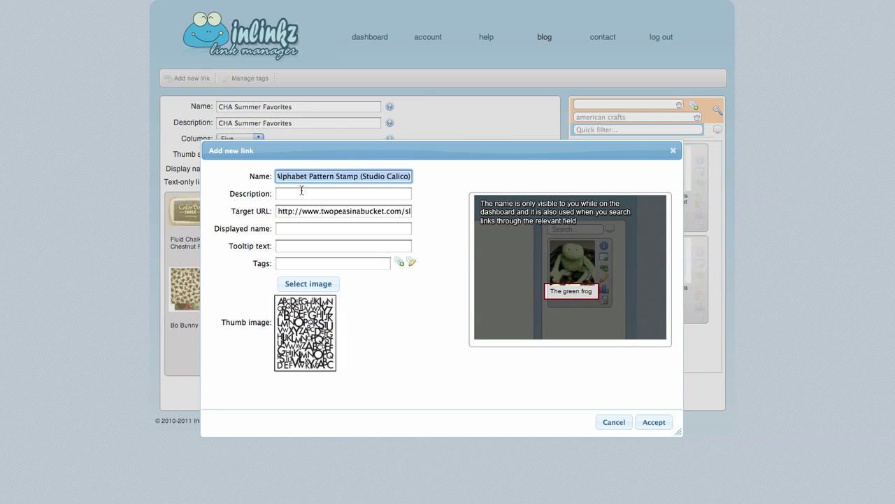
{"action": "left_click", "coordinate": [302, 192]}
{"action": "key", "text": "ctrl+v"}
{"action": "left_click", "coordinate": [308, 229]}
{"action": "key", "text": "ctrl+v"}
{"action": "left_click", "coordinate": [308, 245]}
{"action": "key", "text": "ctrl+v"}
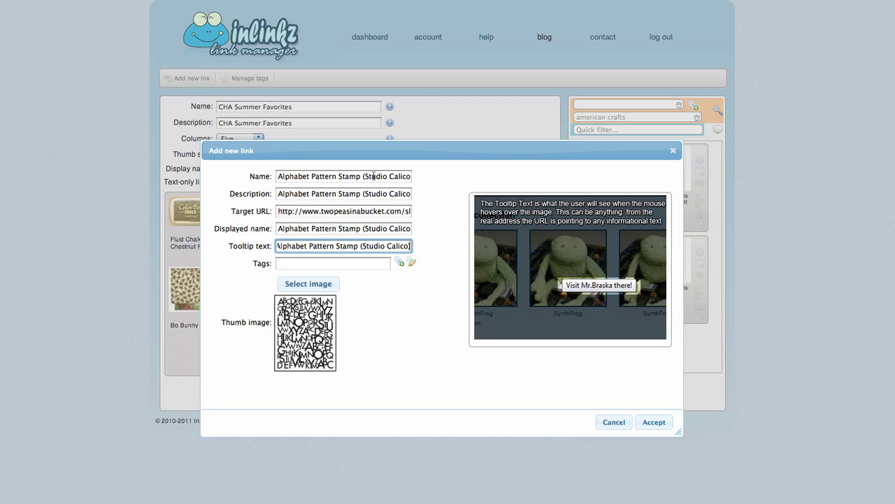
{"action": "left_click", "coordinate": [656, 423]}
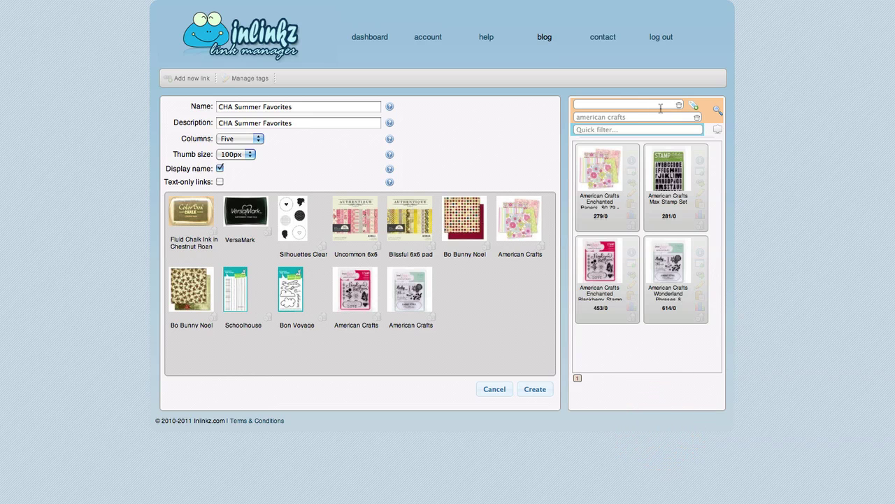
Clear the saved-links text search and add the Alphabet Pattern Stamp to the collection between VersaMark and the Silhouettes Clear stamps.
{"action": "left_click", "coordinate": [696, 117]}
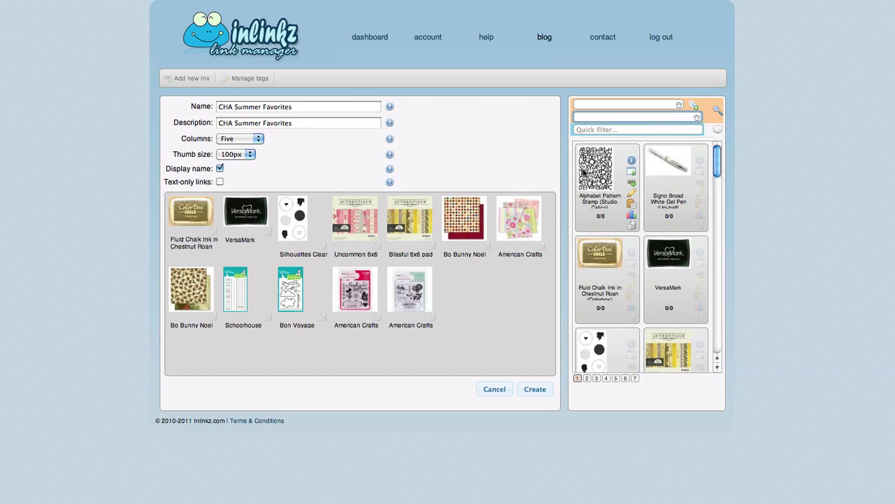
{"action": "left_click_drag", "start_coordinate": [578, 175], "coordinate": [301, 221]}
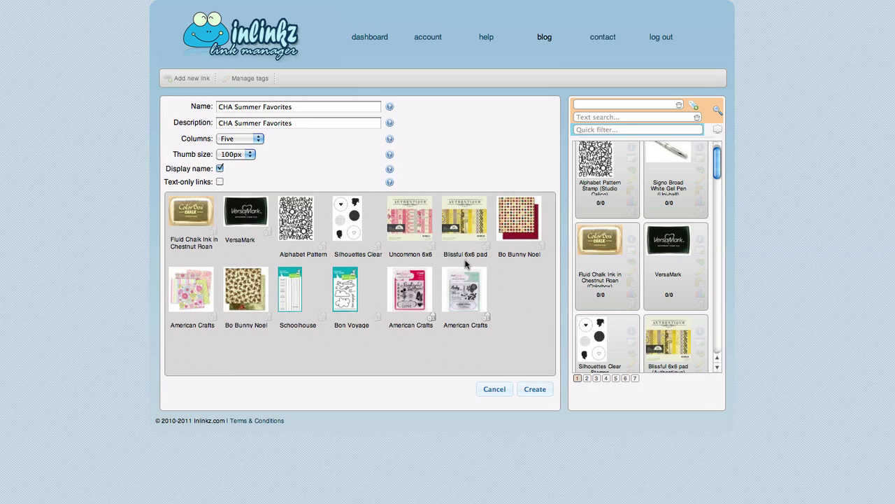
Trim the collection to Fluid Chalk Ink, VersaMark, Alphabet Pattern, Silhouettes Clear and the Bo Bunny Noel Holly paper, and create it.
{"action": "left_click", "coordinate": [488, 317]}
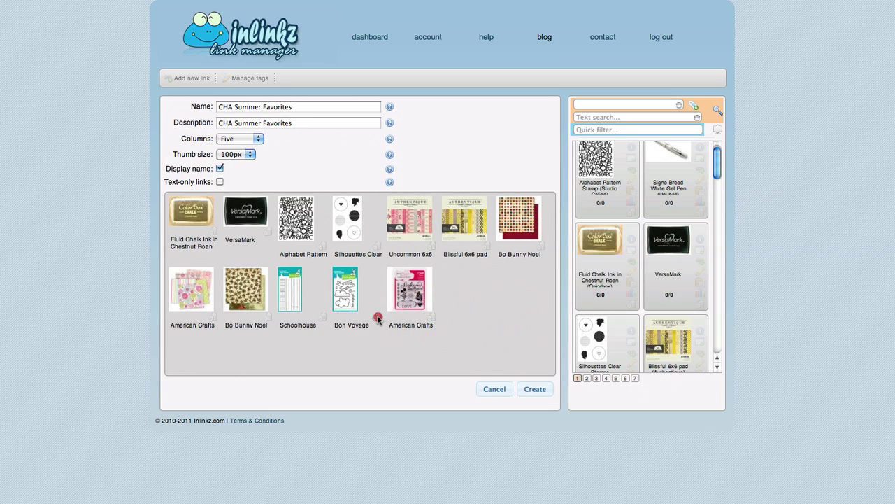
{"action": "left_click", "coordinate": [377, 316]}
{"action": "left_click", "coordinate": [323, 317]}
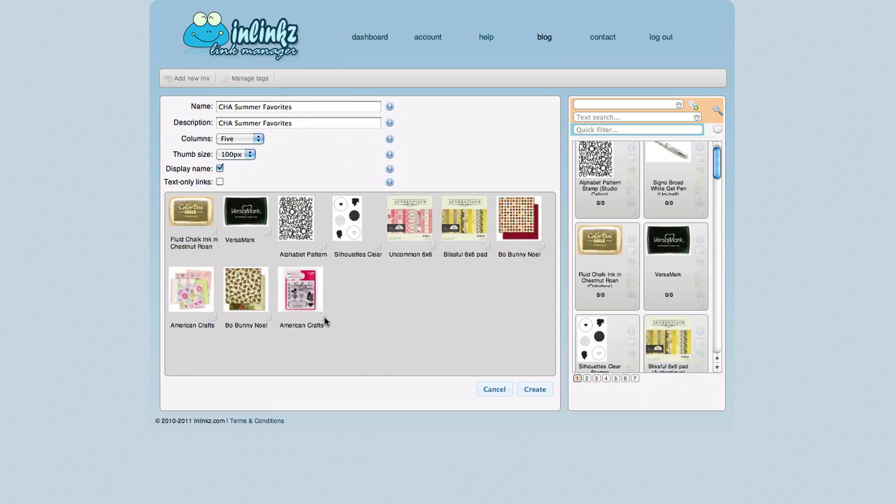
{"action": "left_click", "coordinate": [322, 316]}
{"action": "left_click", "coordinate": [213, 316]}
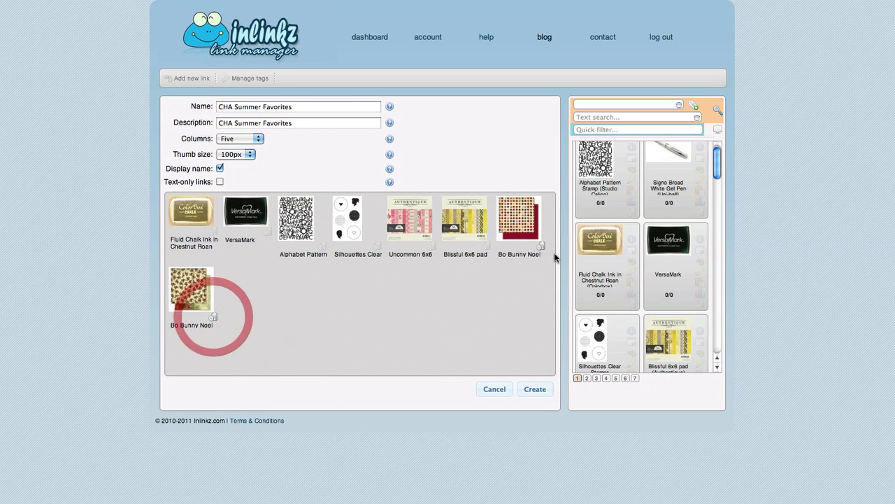
{"action": "left_click", "coordinate": [542, 247]}
{"action": "left_click", "coordinate": [487, 246]}
{"action": "left_click", "coordinate": [433, 246]}
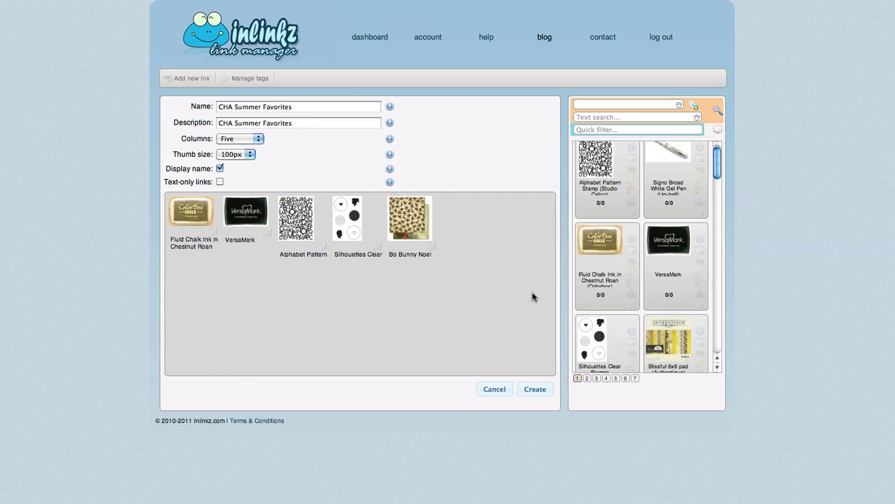
{"action": "left_click", "coordinate": [524, 389]}
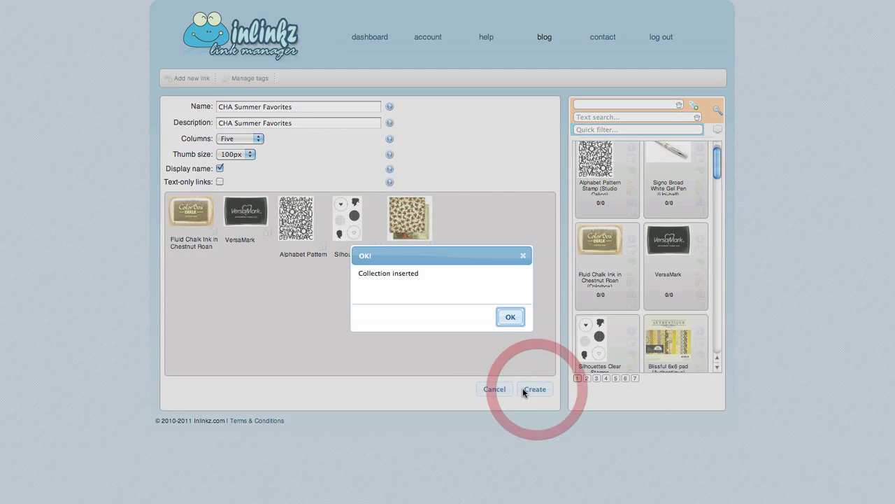
{"action": "left_click", "coordinate": [510, 316]}
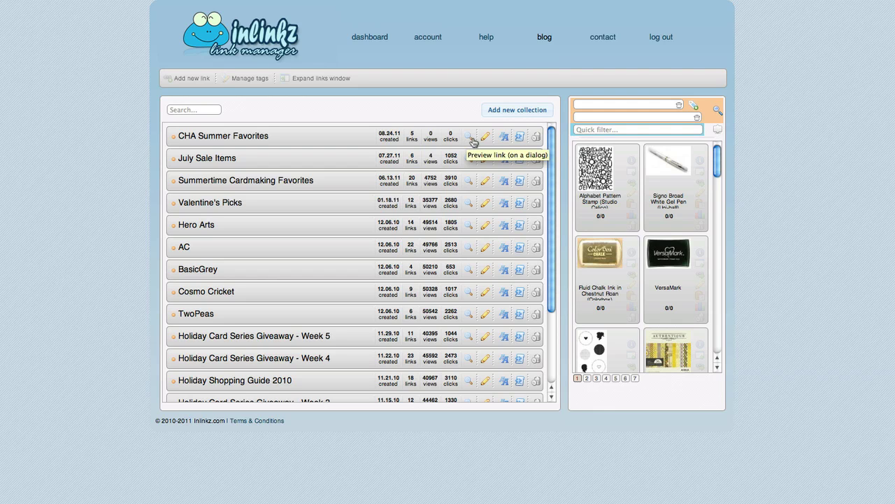
Preview the CHA Summer Favorites collection and look at its editing page, closing both without changes.
{"action": "left_click", "coordinate": [468, 137]}
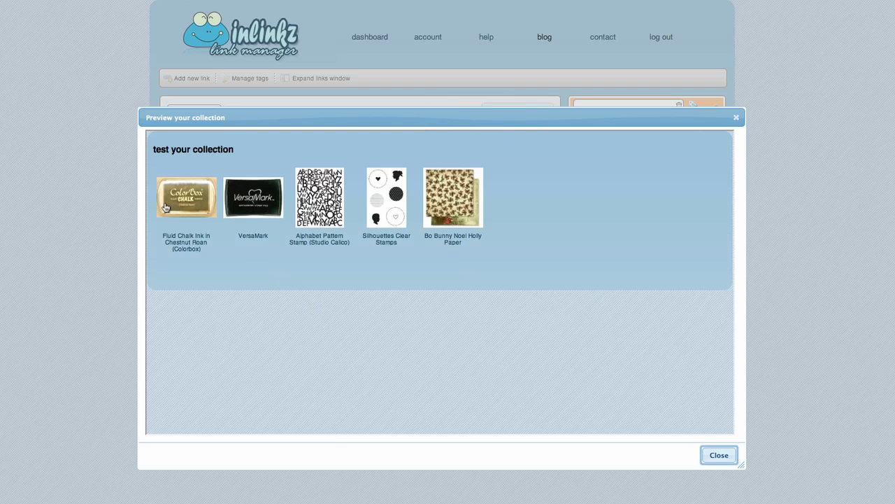
{"action": "left_click", "coordinate": [717, 454]}
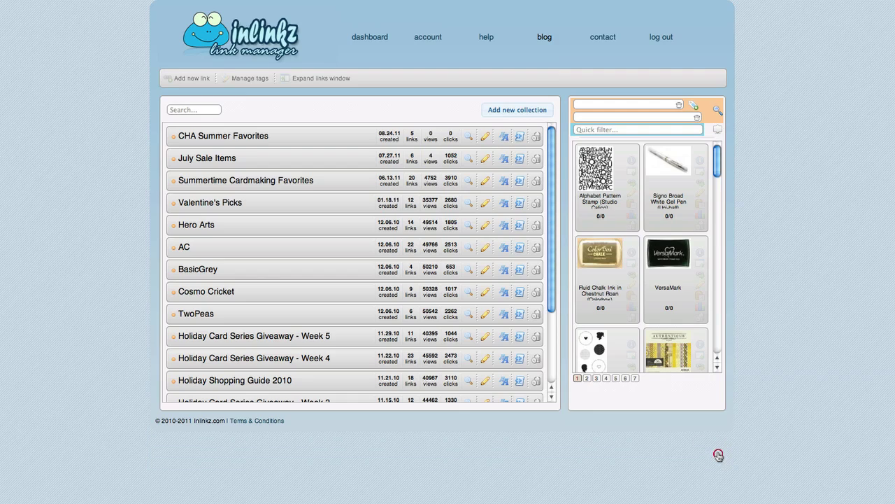
{"action": "left_click", "coordinate": [483, 132]}
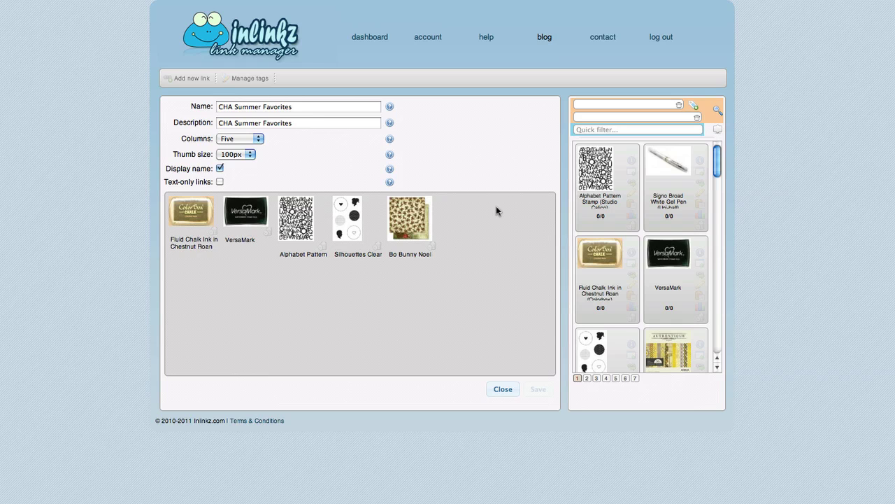
{"action": "left_click", "coordinate": [504, 389]}
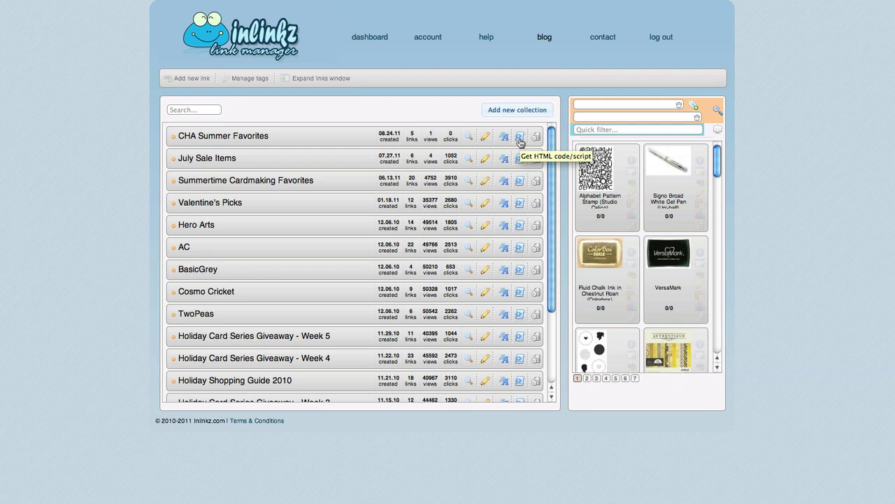
Examine the CHA Summer Favorites embed codes, selecting the editable script version and the plain HTML version, and close them.
{"action": "left_click", "coordinate": [519, 137]}
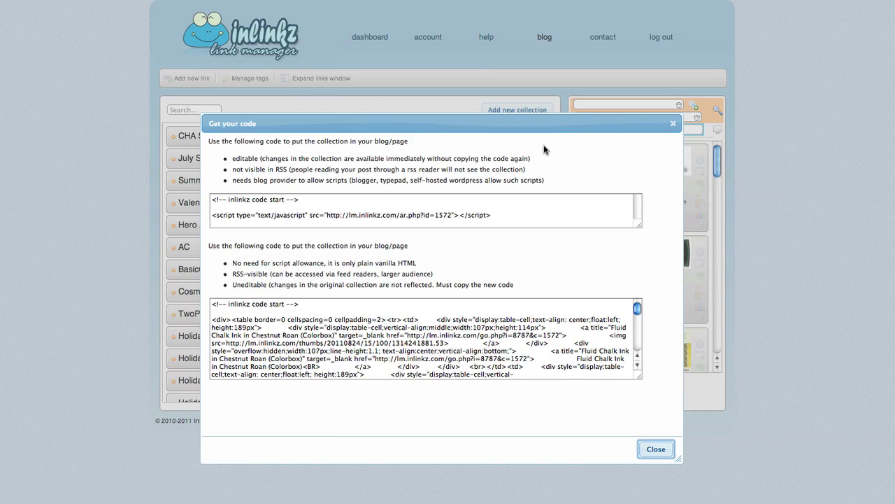
{"action": "left_click", "coordinate": [472, 208]}
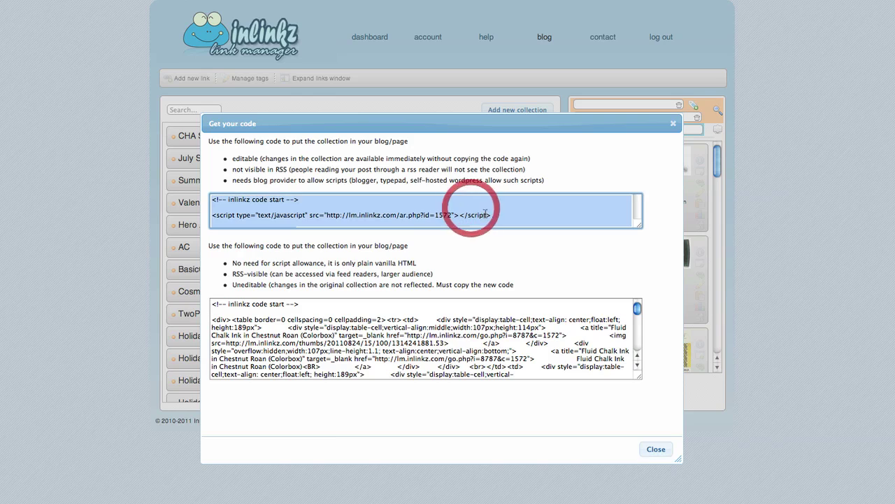
{"action": "left_click", "coordinate": [358, 211]}
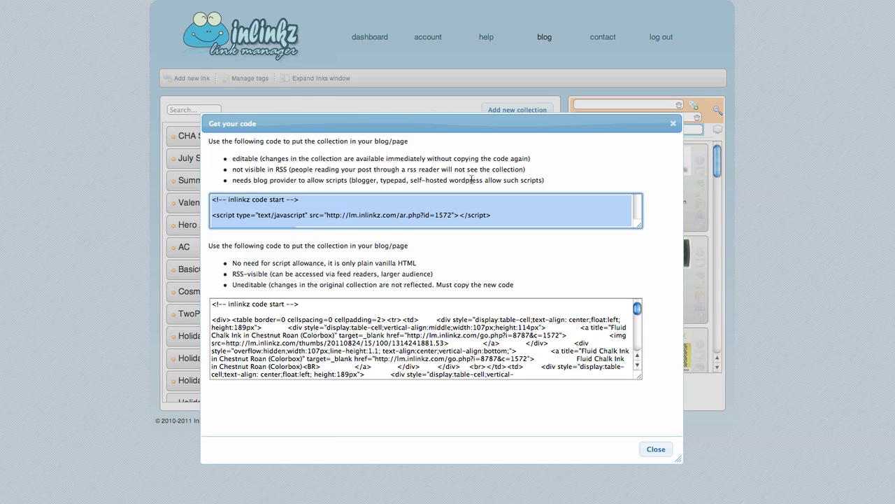
{"action": "left_click", "coordinate": [235, 323]}
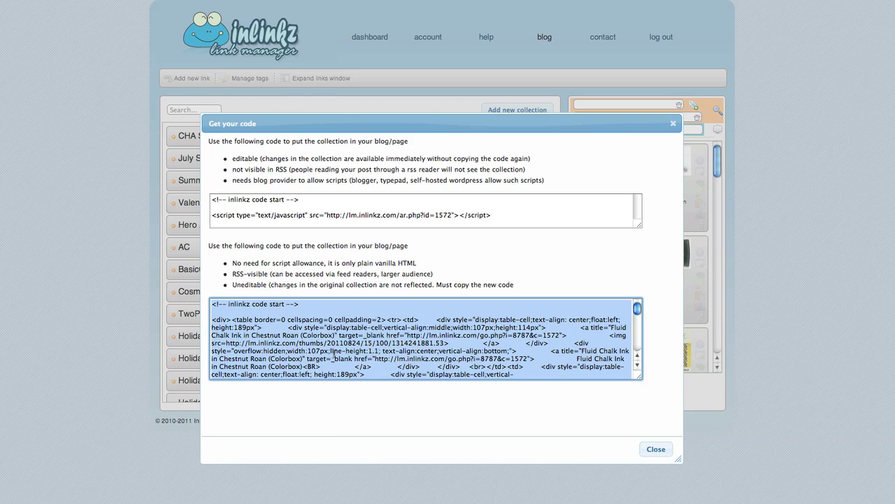
{"action": "left_click", "coordinate": [649, 451]}
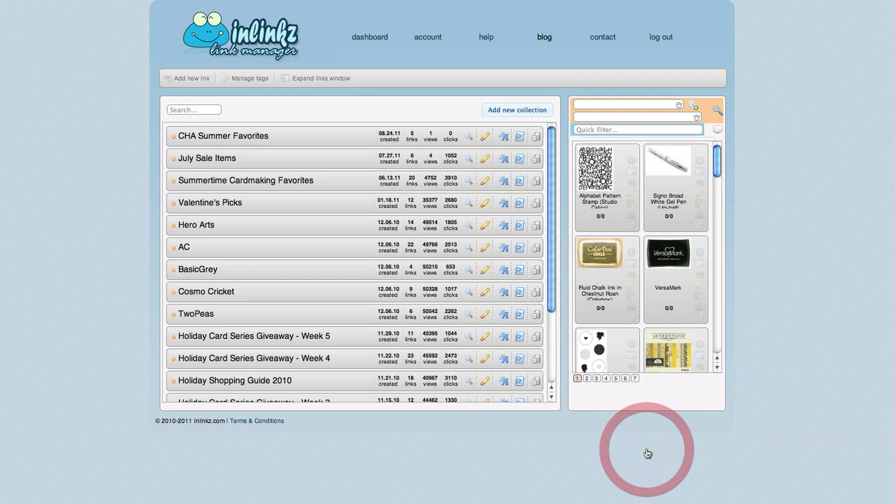